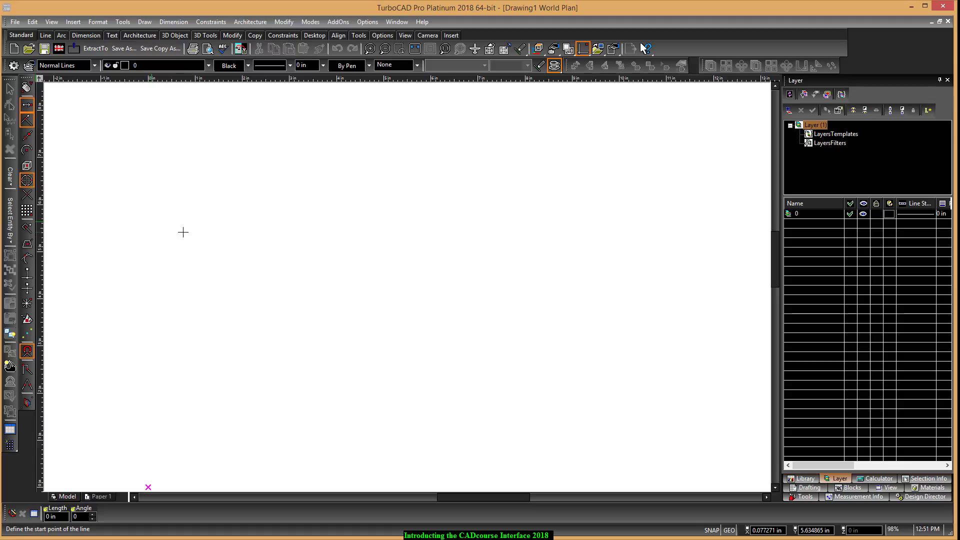
Start the Single Line tool from the Line tab, then return to the Standard tab.
left_click(45, 36)
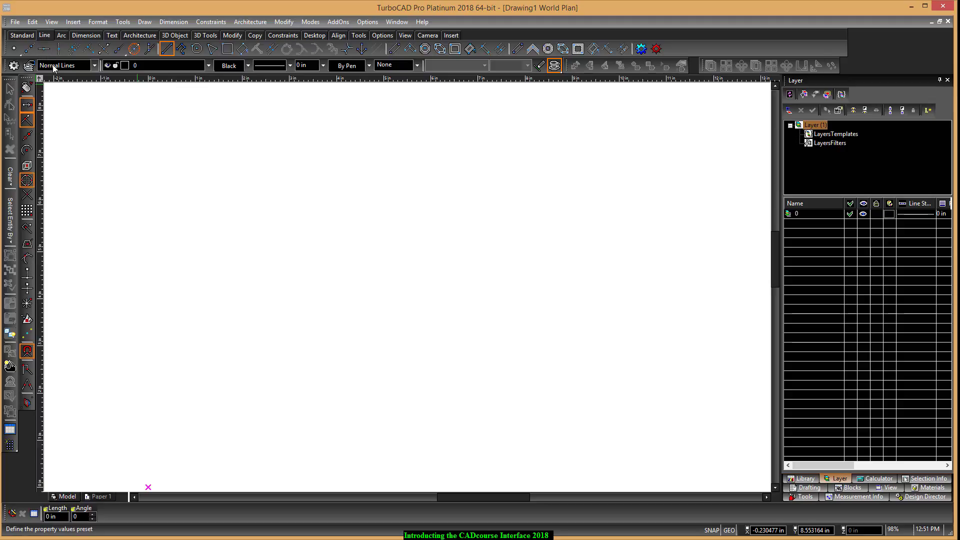
left_click(166, 50)
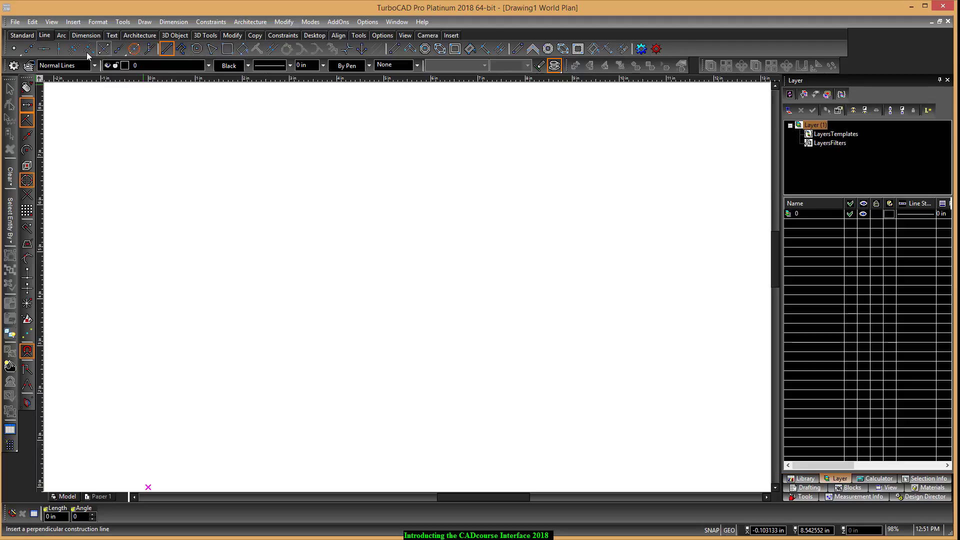
left_click(20, 35)
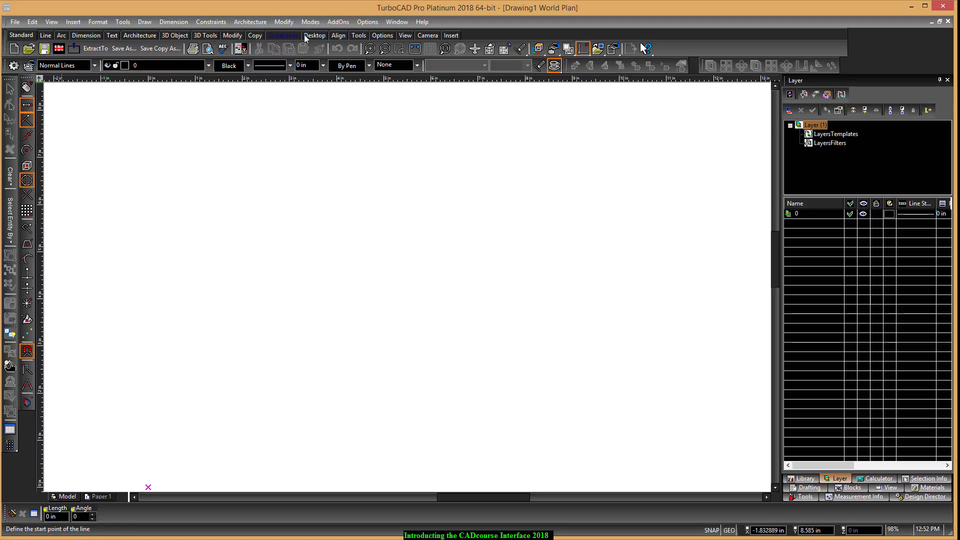
Show each toolbar tab in turn: Arc, Dimension, Text, Architecture, 3D Object, then 3D Tools.
left_click(60, 35)
left_click(85, 35)
left_click(112, 36)
left_click(140, 36)
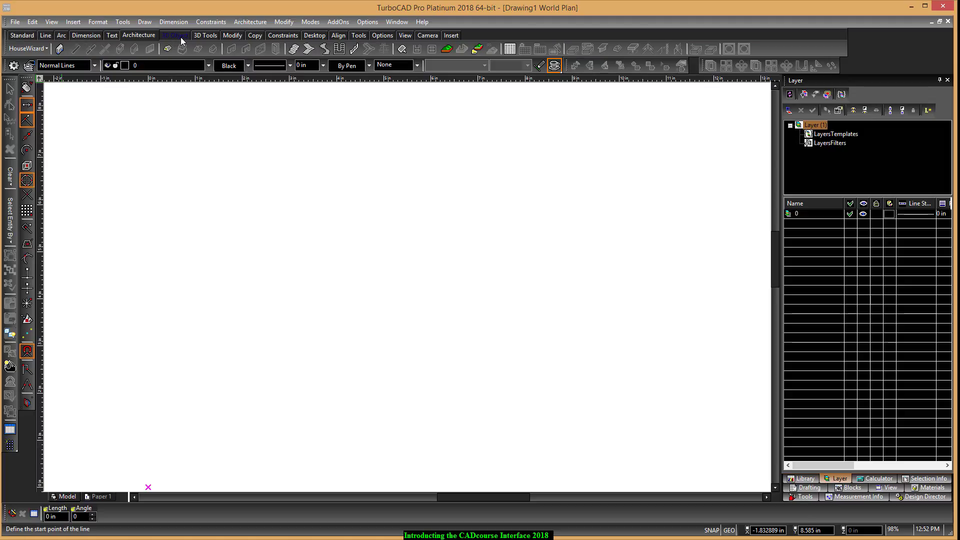
left_click(180, 36)
left_click(208, 36)
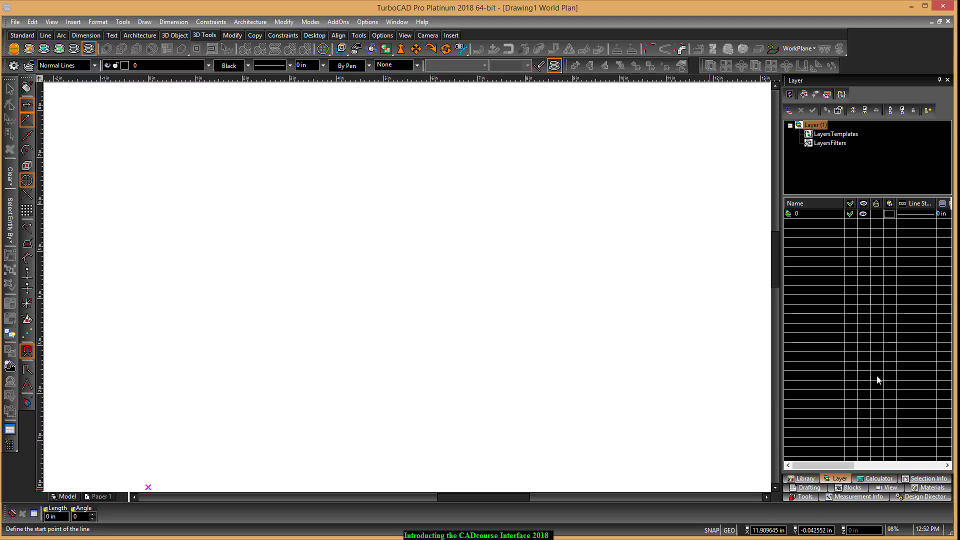
Step through the Calculator, Selection Info, View and Materials palettes, ending on Measurement Info.
left_click(879, 479)
left_click(927, 479)
left_click(888, 488)
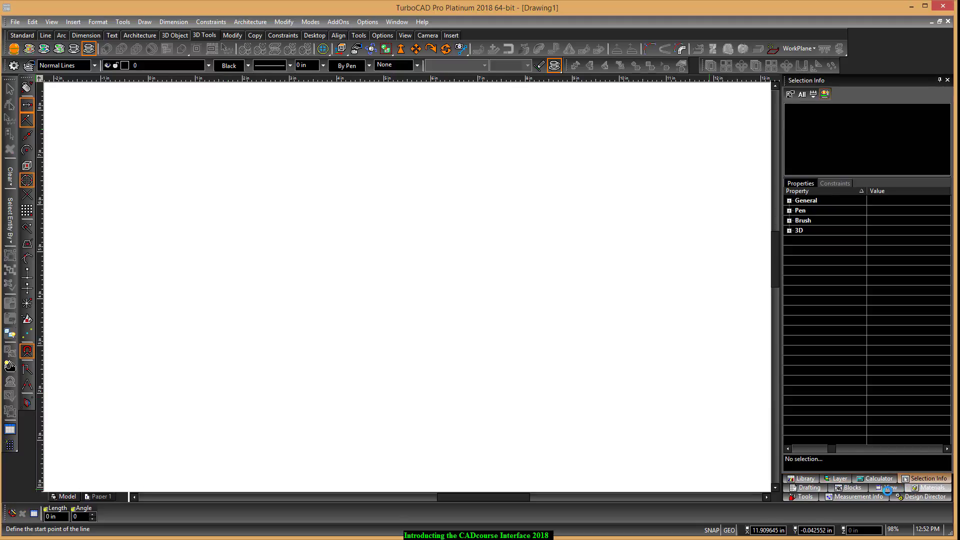
left_click(932, 487)
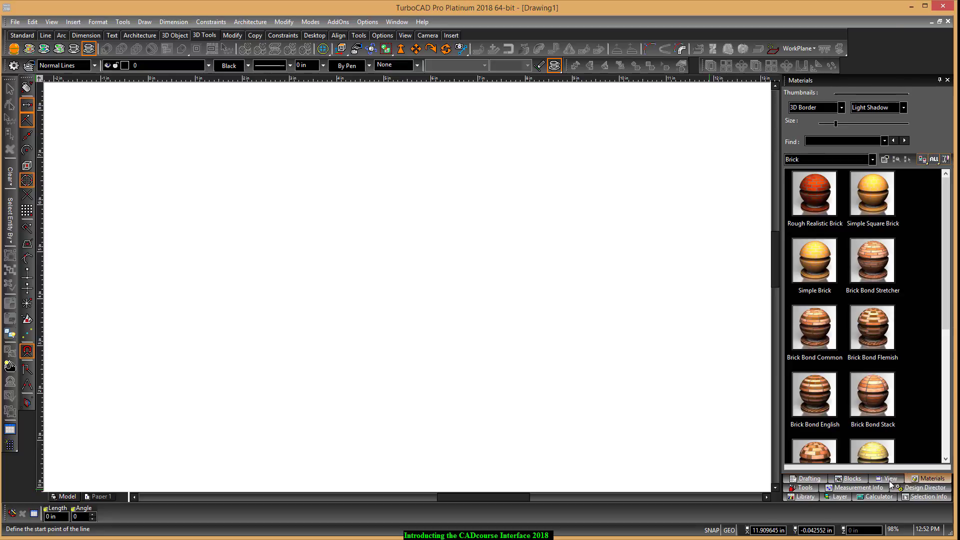
left_click(856, 496)
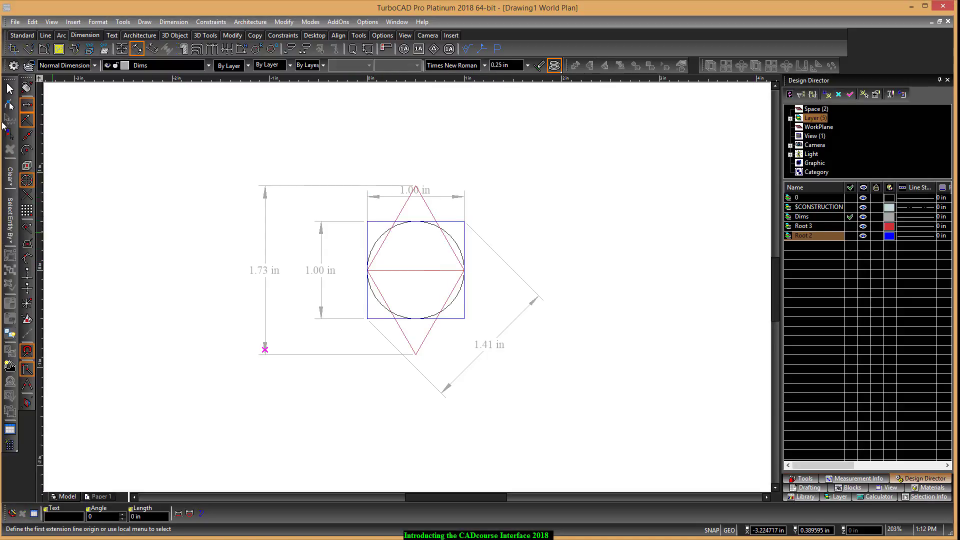
Show each toolbar tab from Standard through 3D Tools, ending on the Modify tab.
left_click(22, 35)
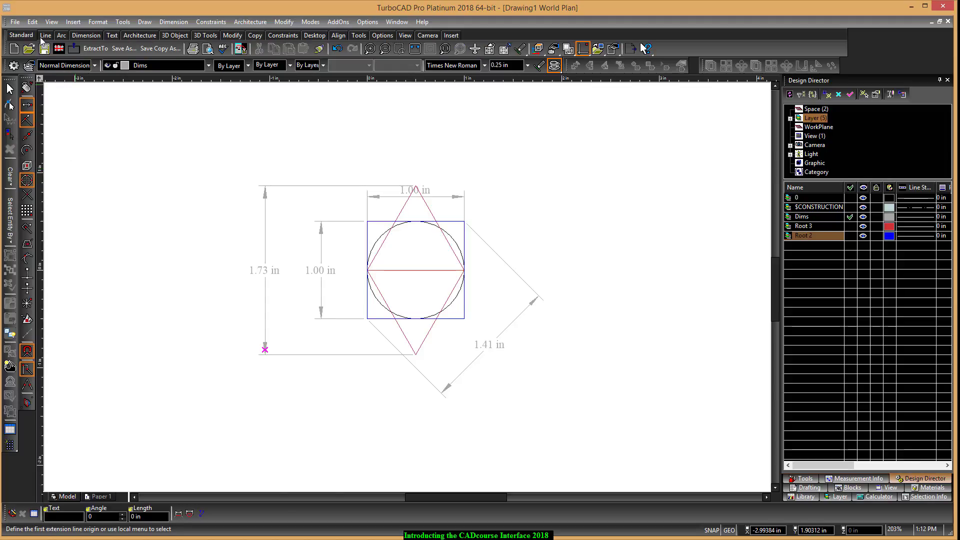
left_click(51, 39)
left_click(62, 36)
left_click(85, 36)
left_click(112, 36)
left_click(140, 36)
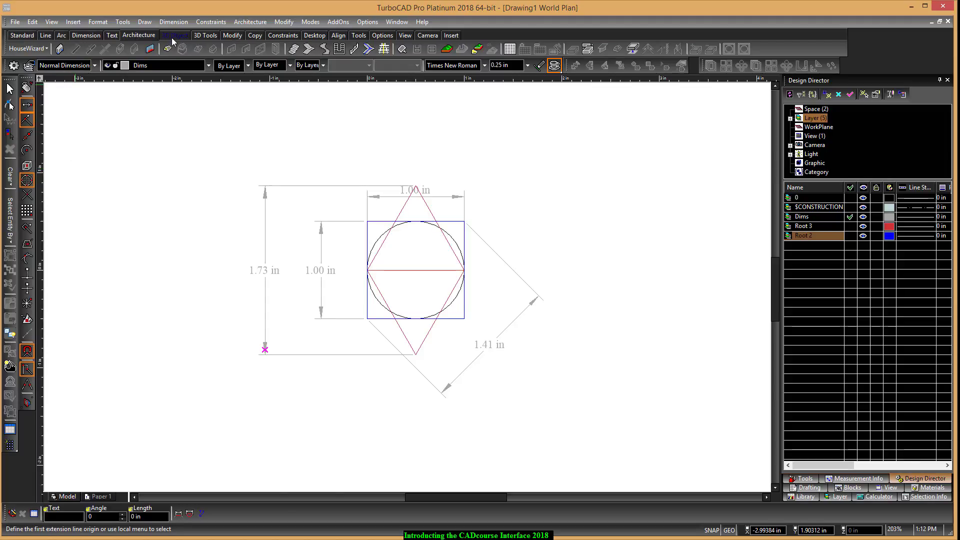
left_click(172, 37)
left_click(206, 36)
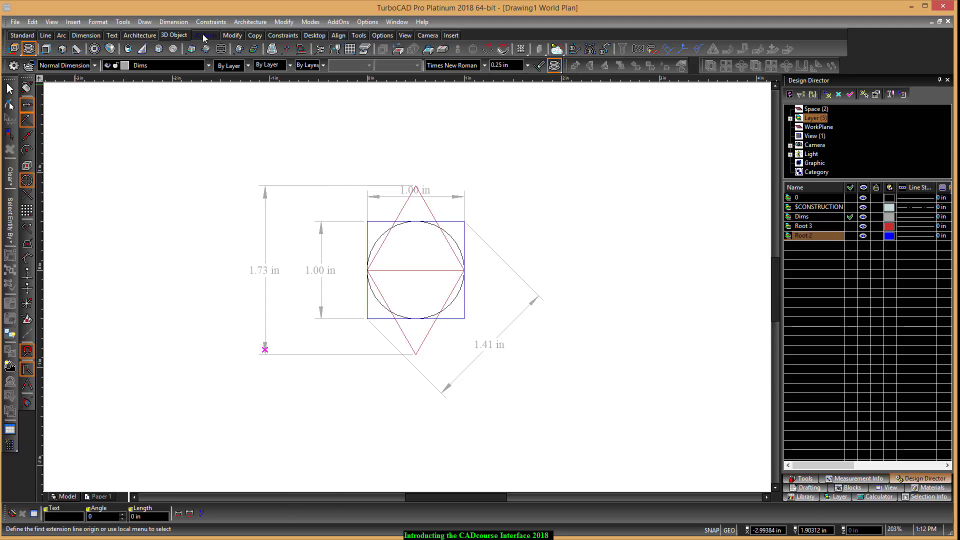
left_click(231, 37)
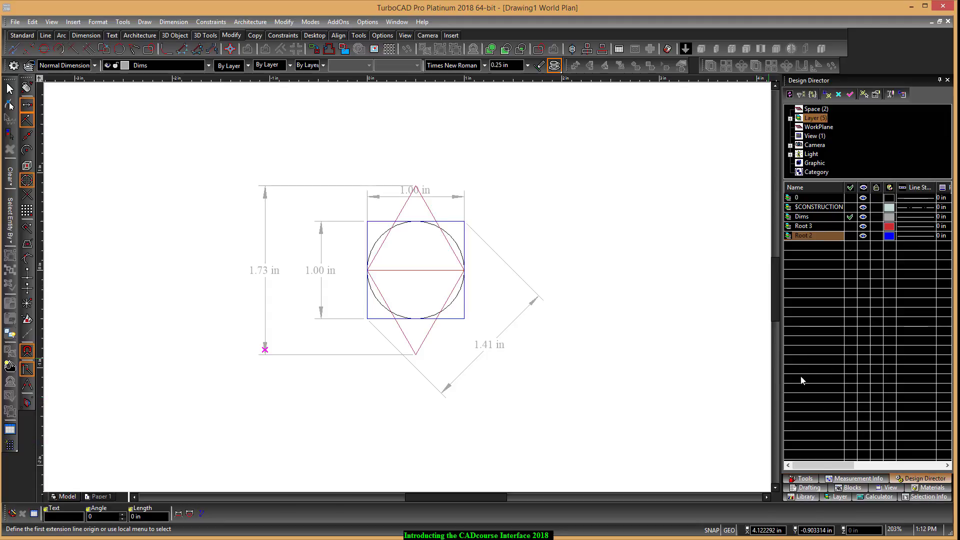
Switch palettes from Measurement Info to Design Director, ending on Selection Info.
left_click(858, 479)
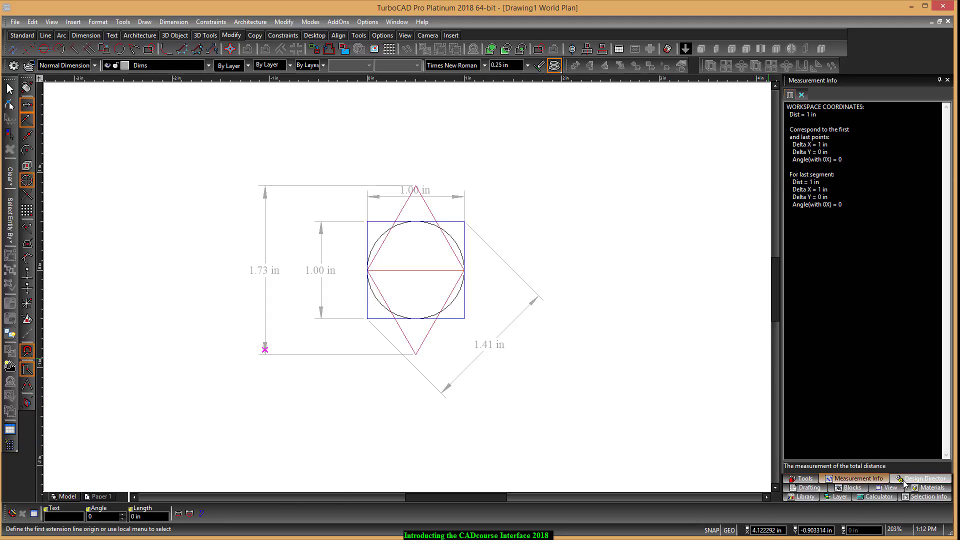
left_click(909, 480)
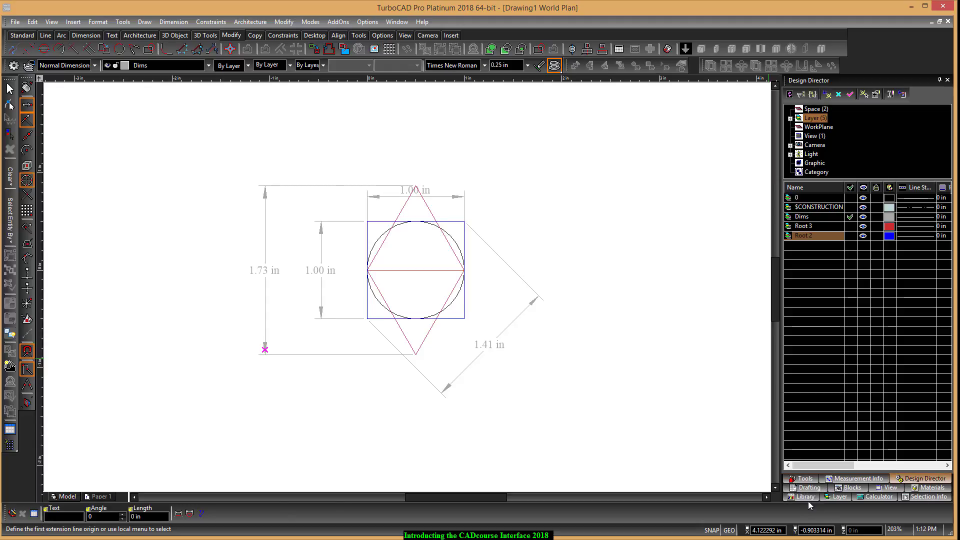
left_click(929, 497)
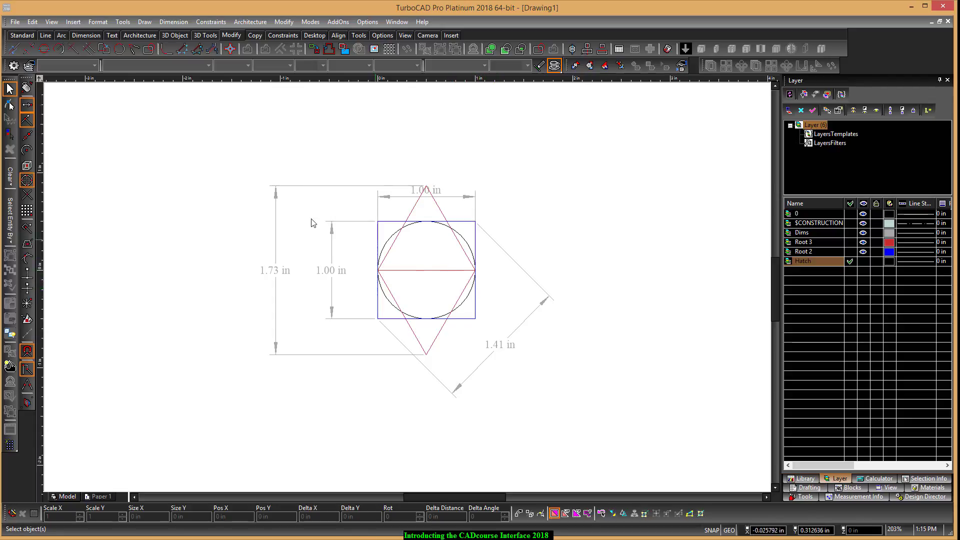
Open Tools > Customize, go to the Commands list and search for 'hatch'.
key("alt+t")
key("c")
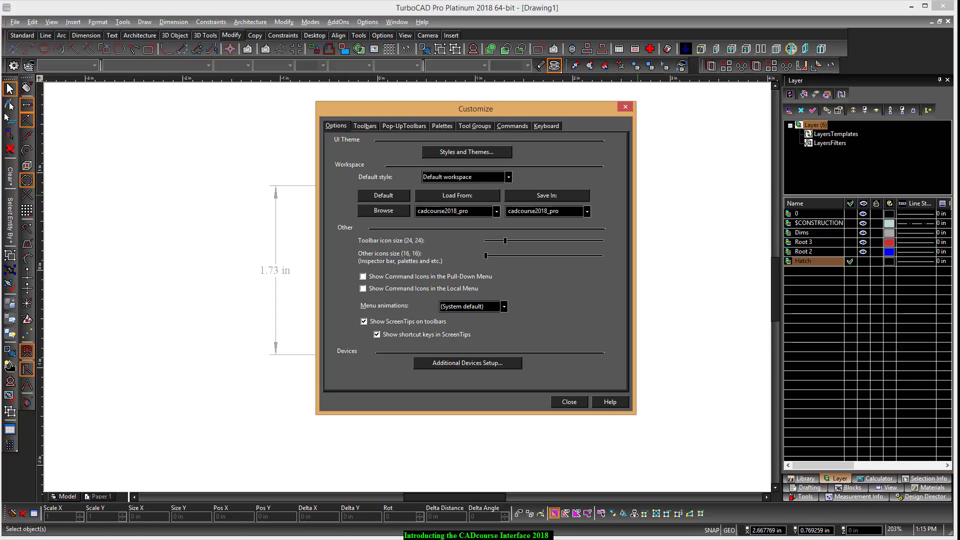
left_click(526, 127)
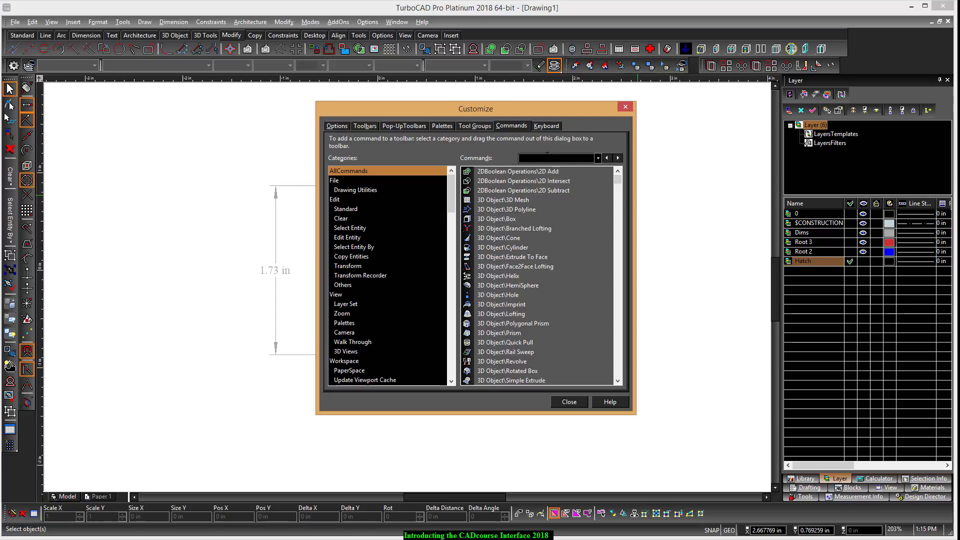
type("hq")
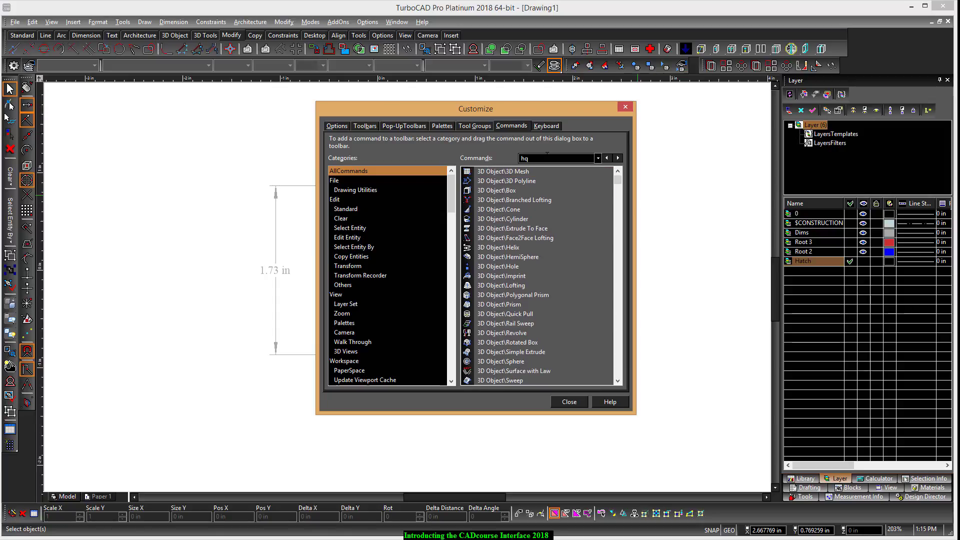
key("BackSpace")
type("atch")
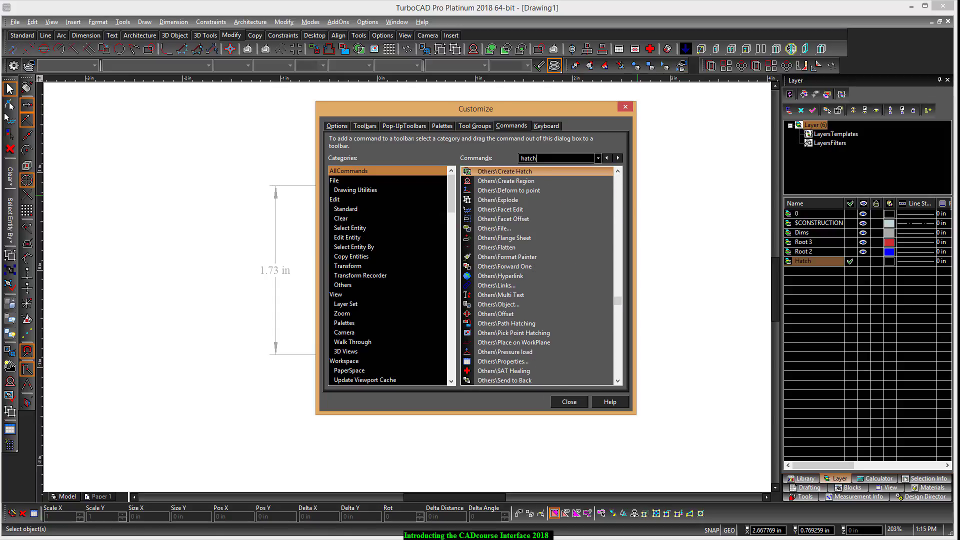
Find Others\Create Hatch, drag it onto a toolbar, and close the Customize dialog.
left_click(618, 158)
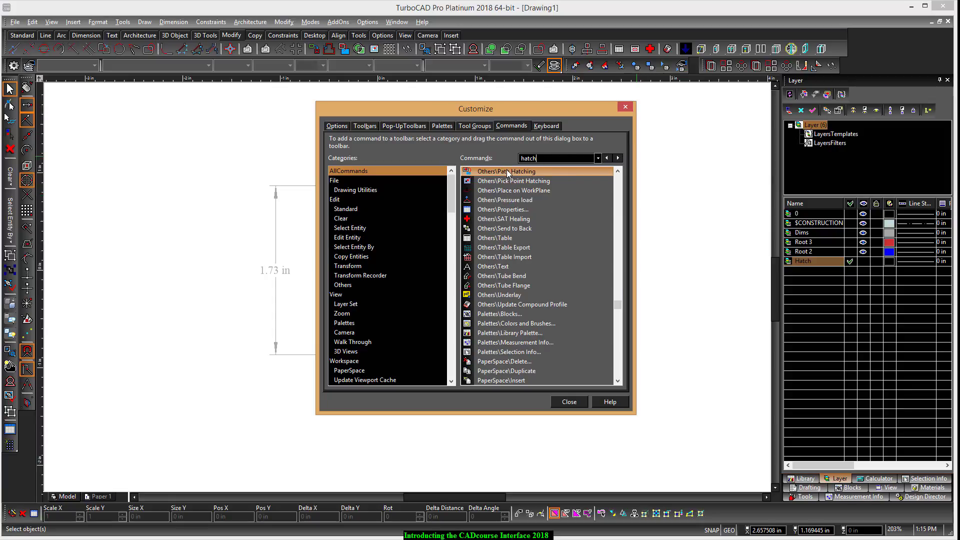
left_click_drag(516, 185, 514, 182)
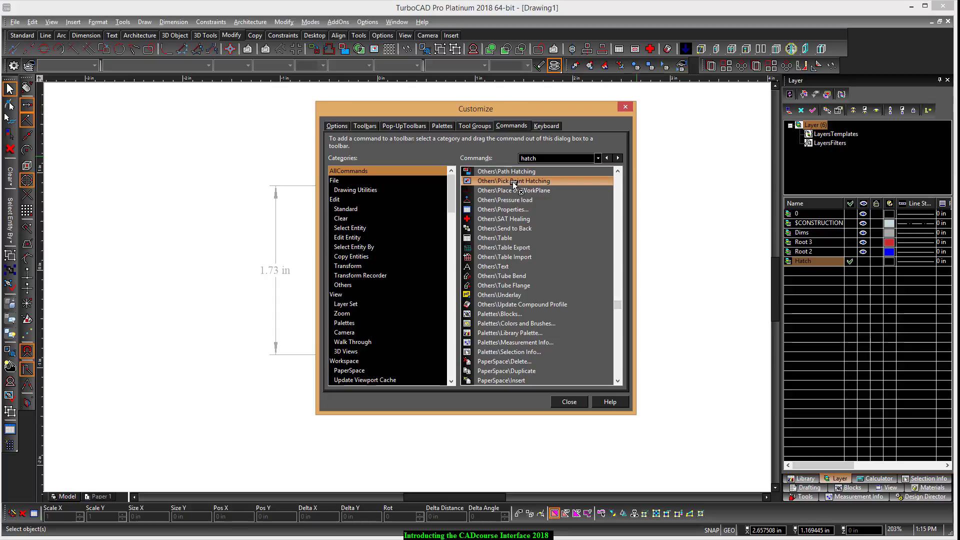
left_click(618, 159)
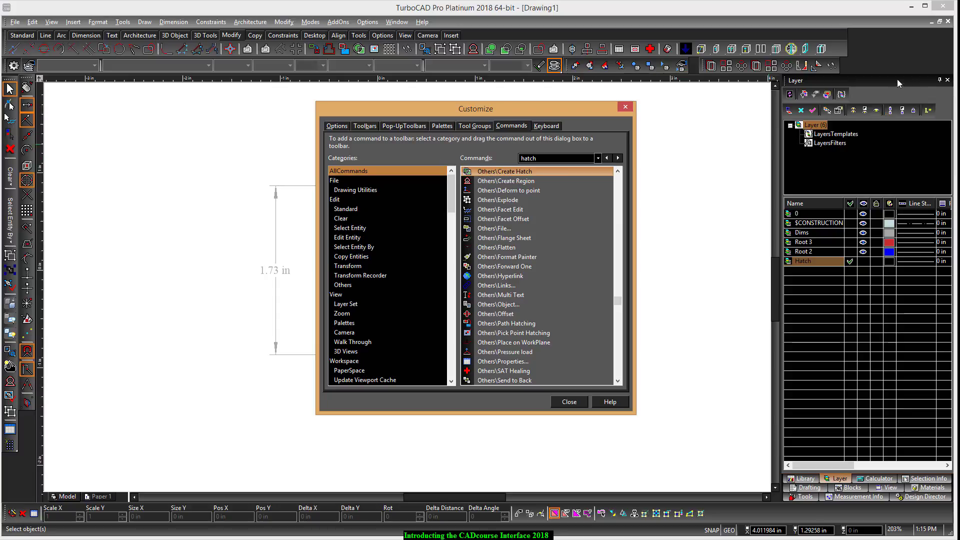
mouse_move(466, 172)
left_mouse_down()
mouse_move(726, 160)
mouse_move(876, 81)
mouse_move(846, 66)
left_mouse_up()
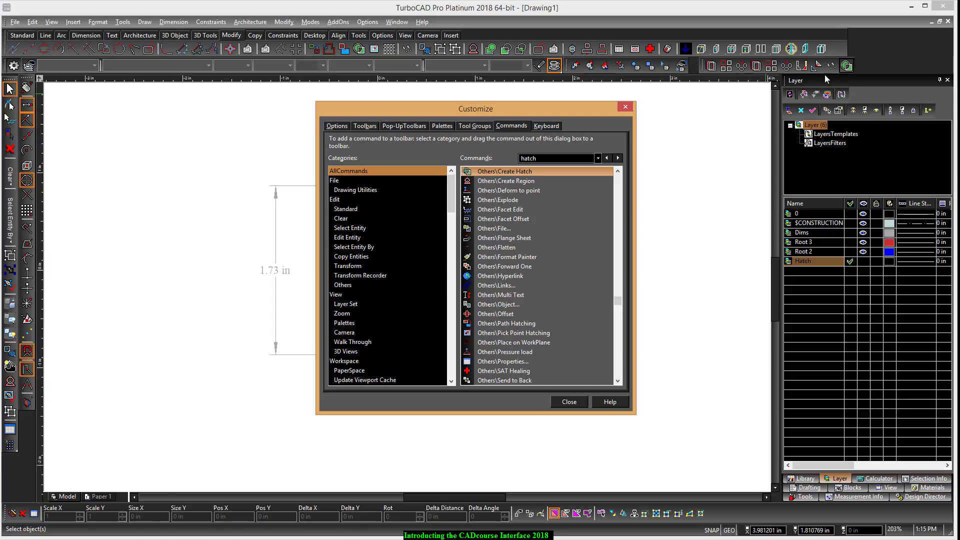
left_click(624, 109)
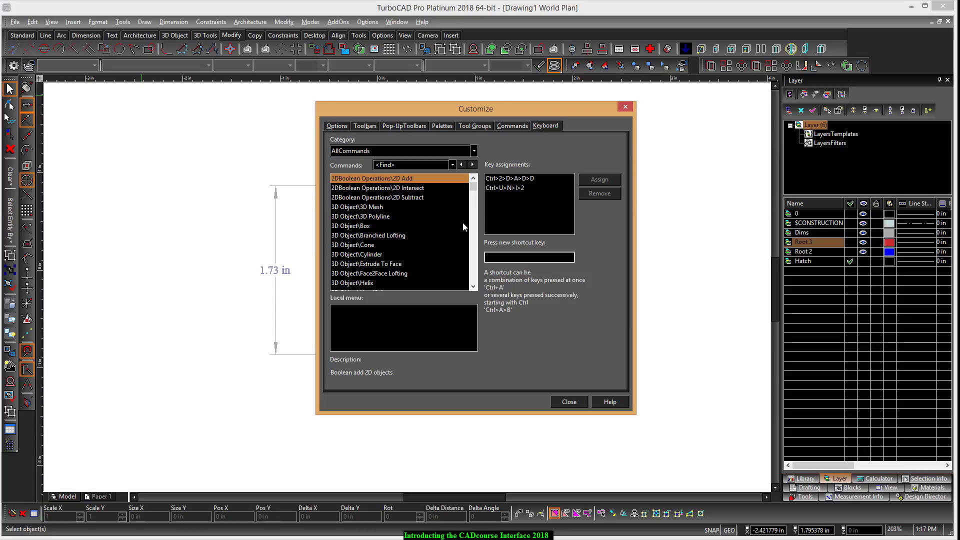
Search the Keyboard commands for 'single' to read the Line\Single shortcut, then close Customize.
left_click(453, 166)
left_click(452, 166)
type("single")
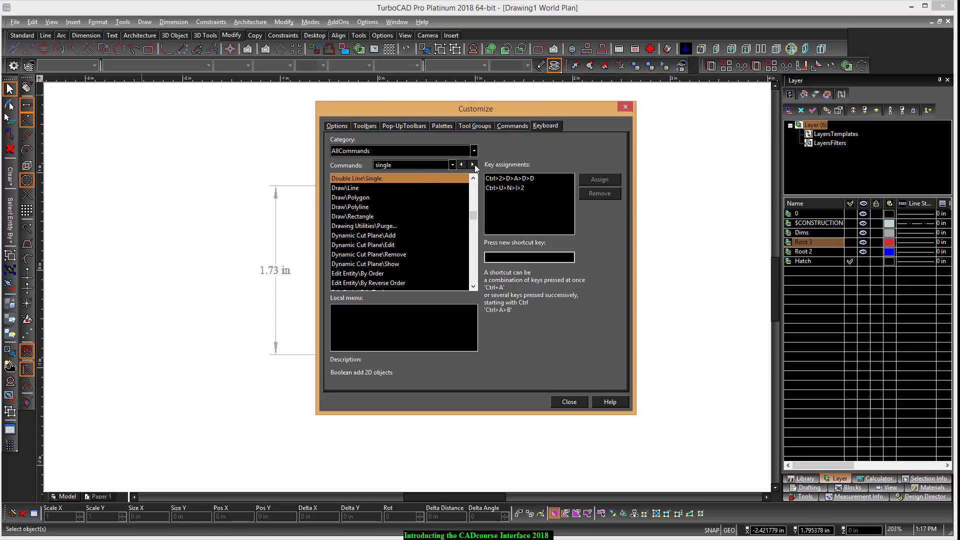
left_click(473, 164)
left_click(396, 179)
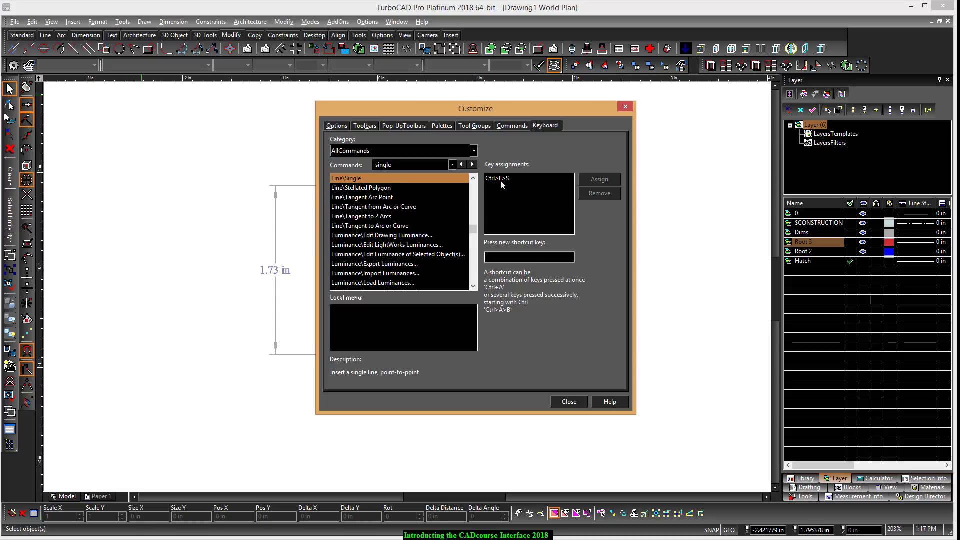
left_click(569, 402)
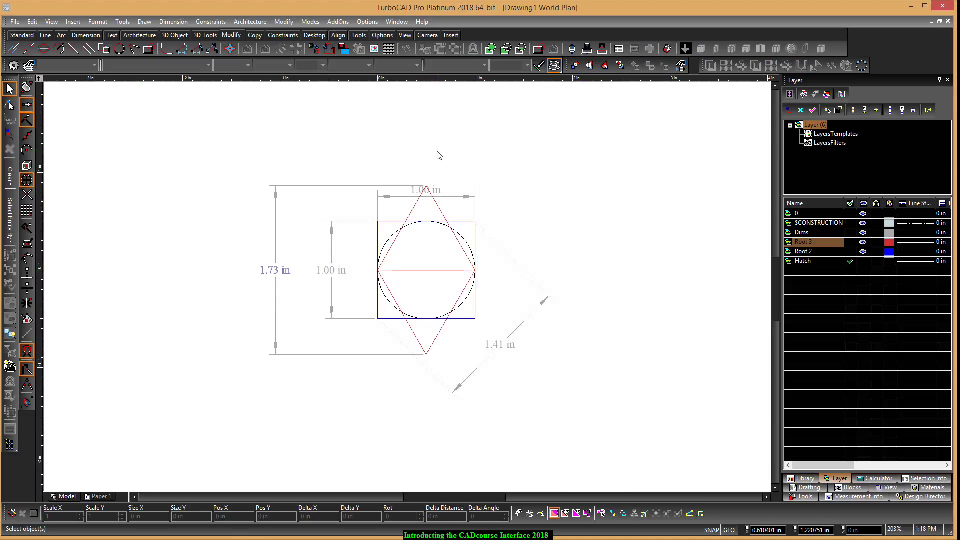
Draw two single lines to the right of the square using the Ctrl+L shortcut.
key("ctrl+l")
left_click(619, 157)
left_click(660, 241)
left_click(671, 300)
left_click(586, 400)
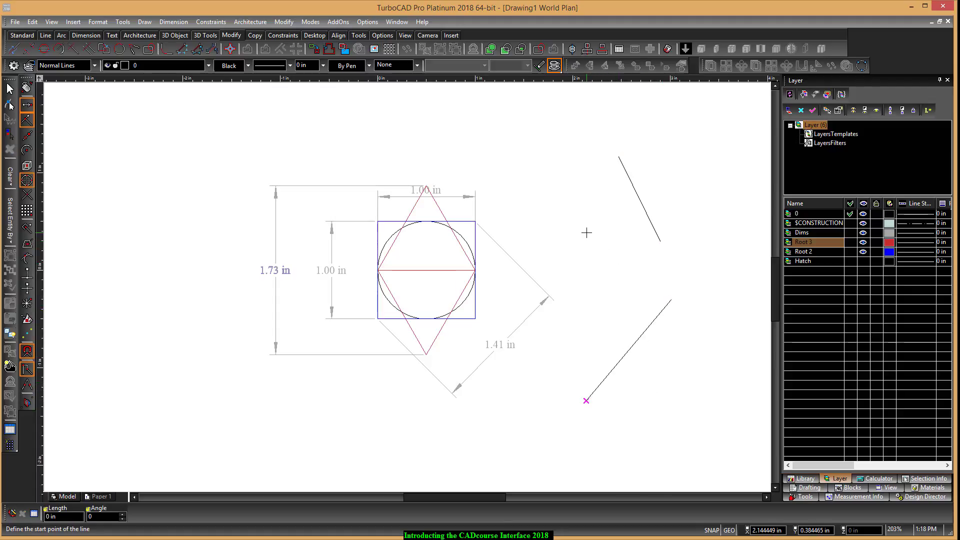
Draw a centre-and-radius circle right of the square with the circle shortcut.
key("ctrl")
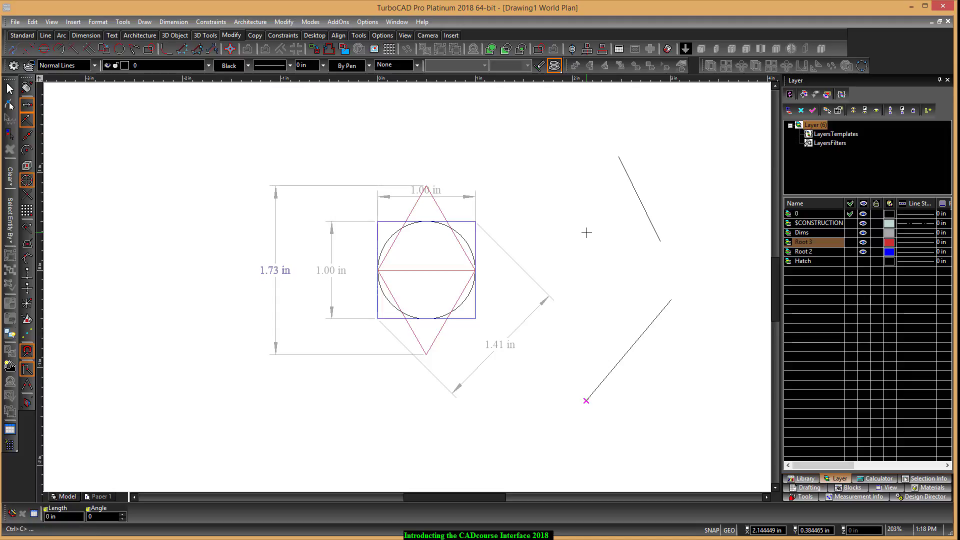
key("r")
left_click(549, 190)
left_click(552, 152)
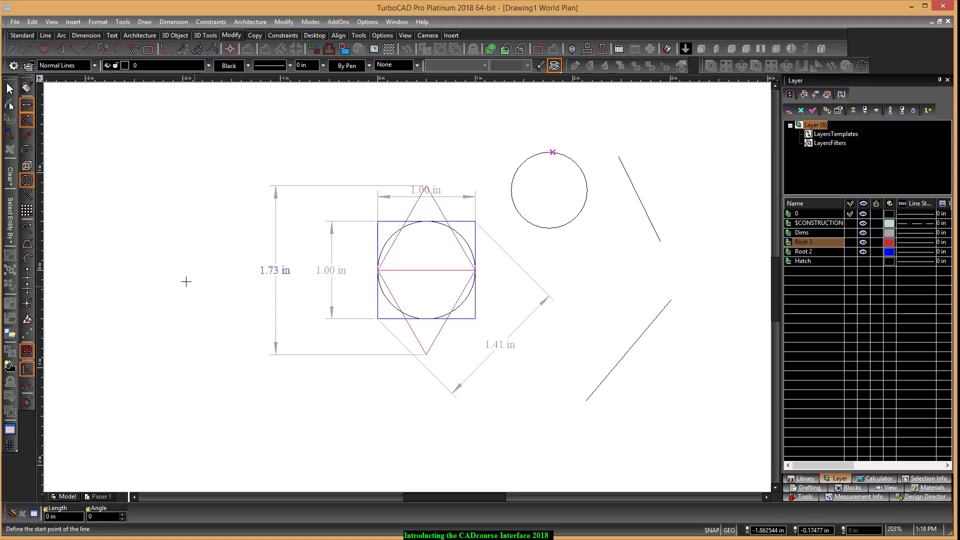
Draw a two-point circle at the upper left of the drawing.
key("ctrl")
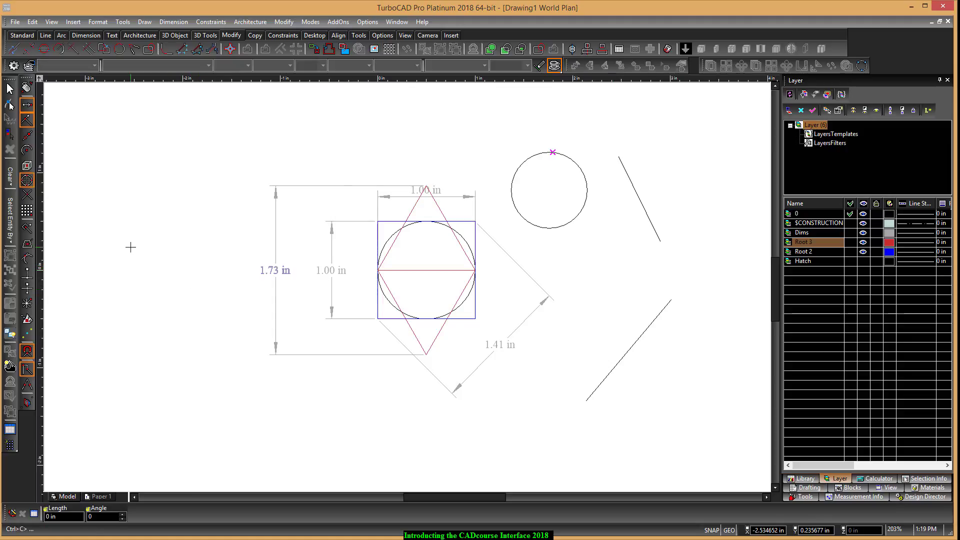
key("d")
left_click(108, 181)
left_click(213, 181)
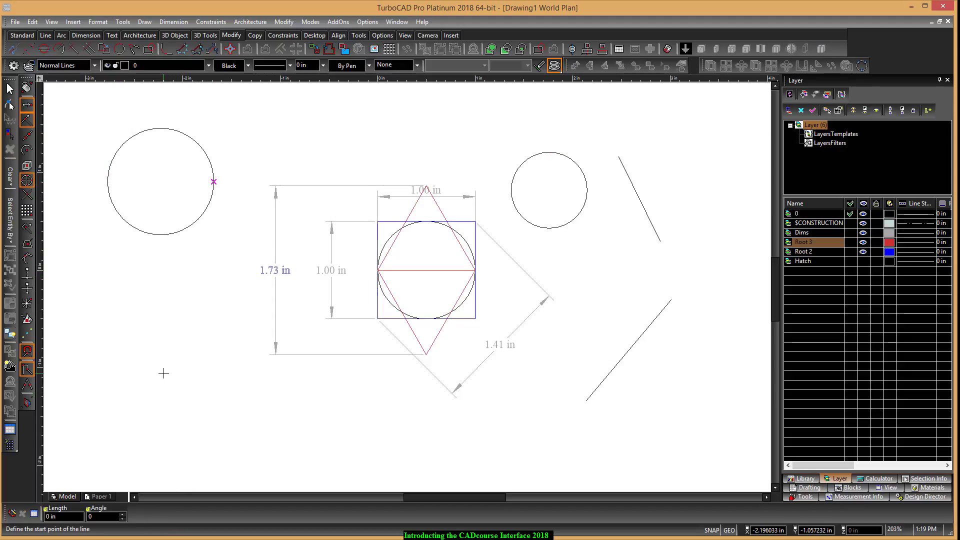
Draw a three-point circle at the lower left of the drawing.
key("ctrl+c")
key("d")
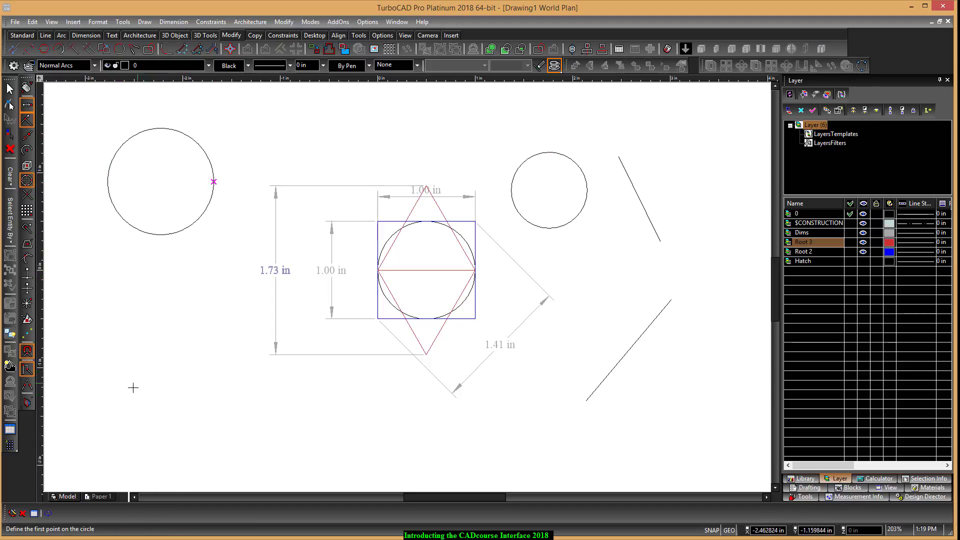
left_click(132, 389)
left_click(102, 331)
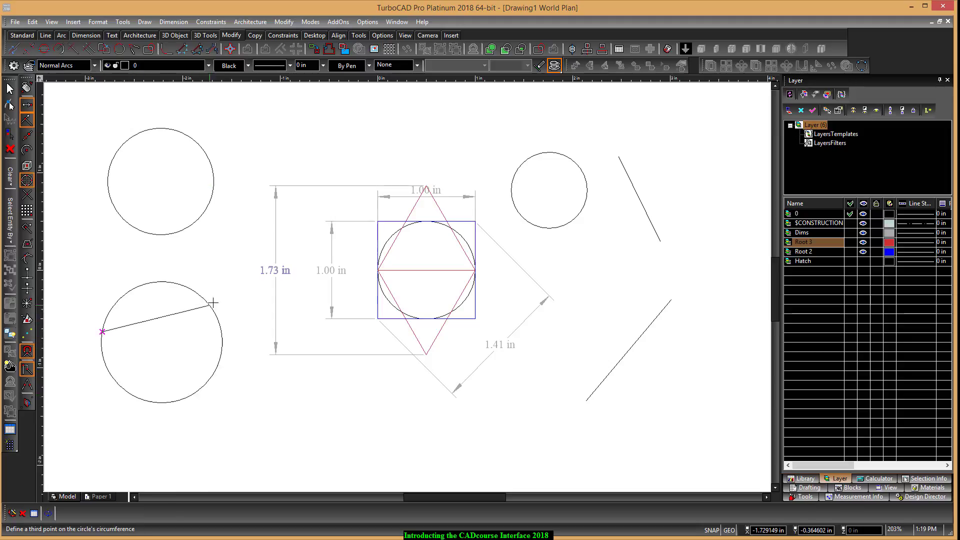
left_click(219, 299)
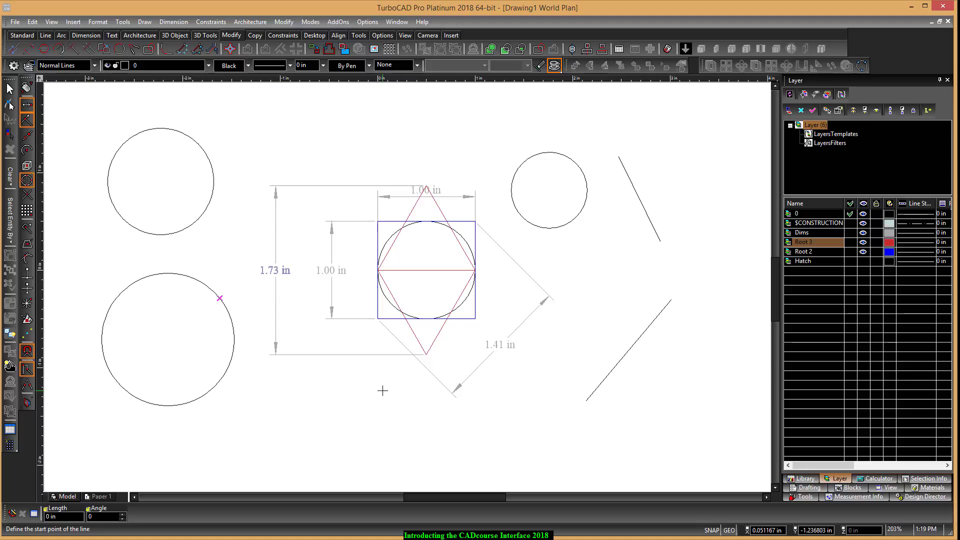
Draw a rectangle below the dimensioned square by its two opposite corners.
key("ctrl")
key("t")
left_click(260, 396)
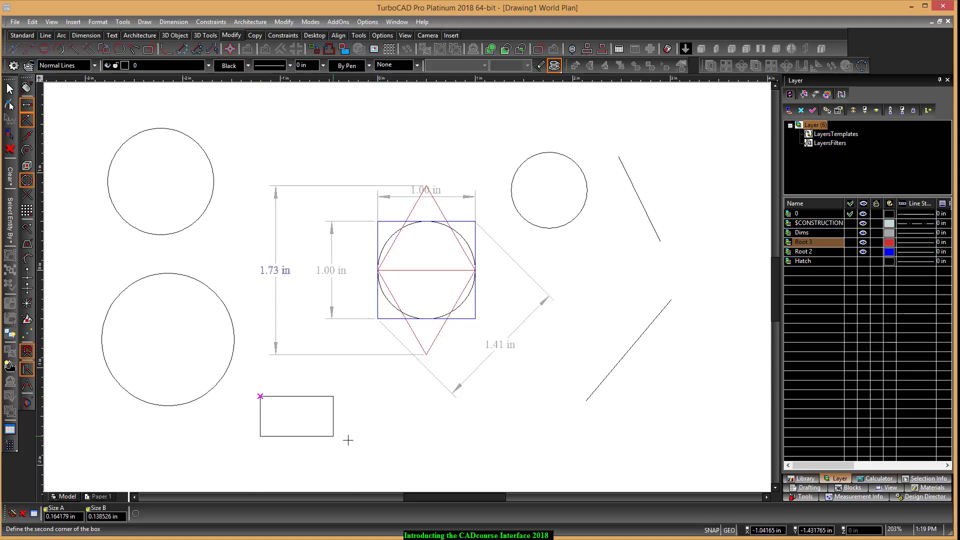
left_click(407, 454)
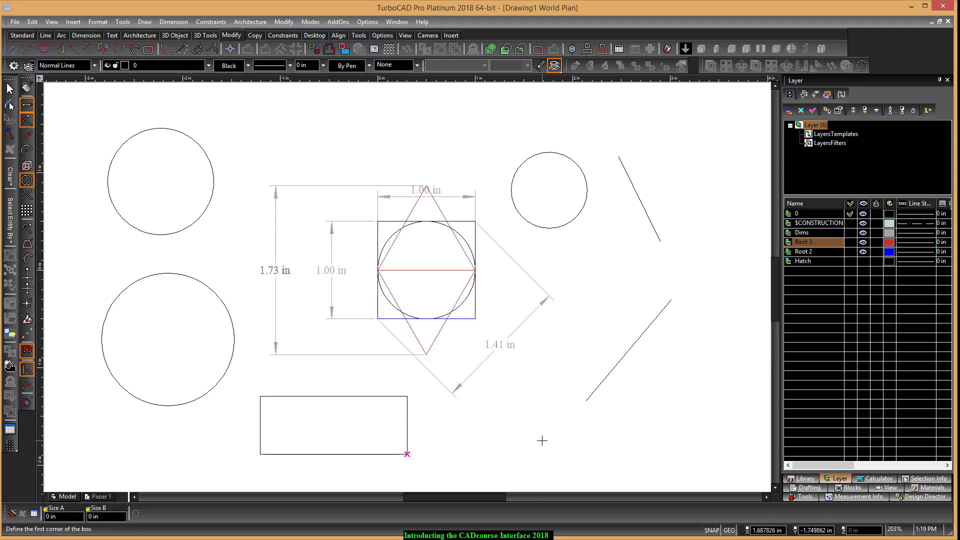